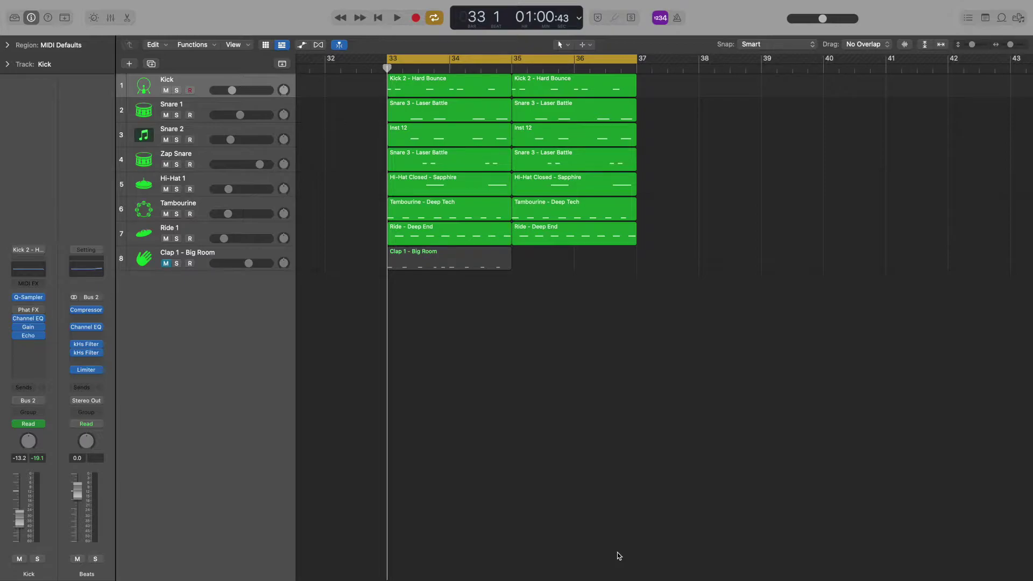
Play back the eight-track drum section across bars 33–37.
key("space")
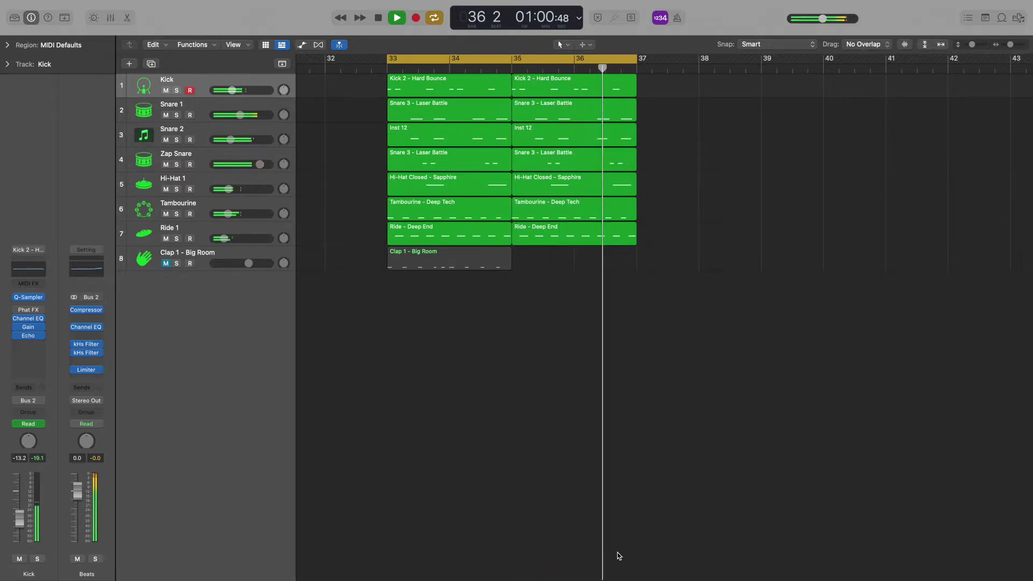
Stop playback and select the Clap 1 - Big Room track.
key("space")
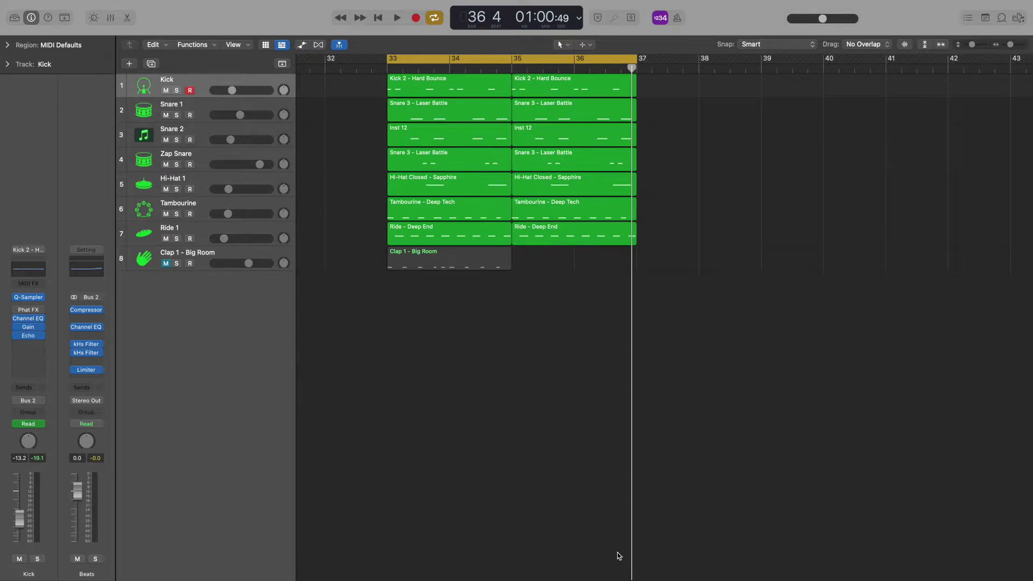
key("Down")
key("Down")
key("Down")
key("Down")
key("Down")
key("Down")
key("Down")
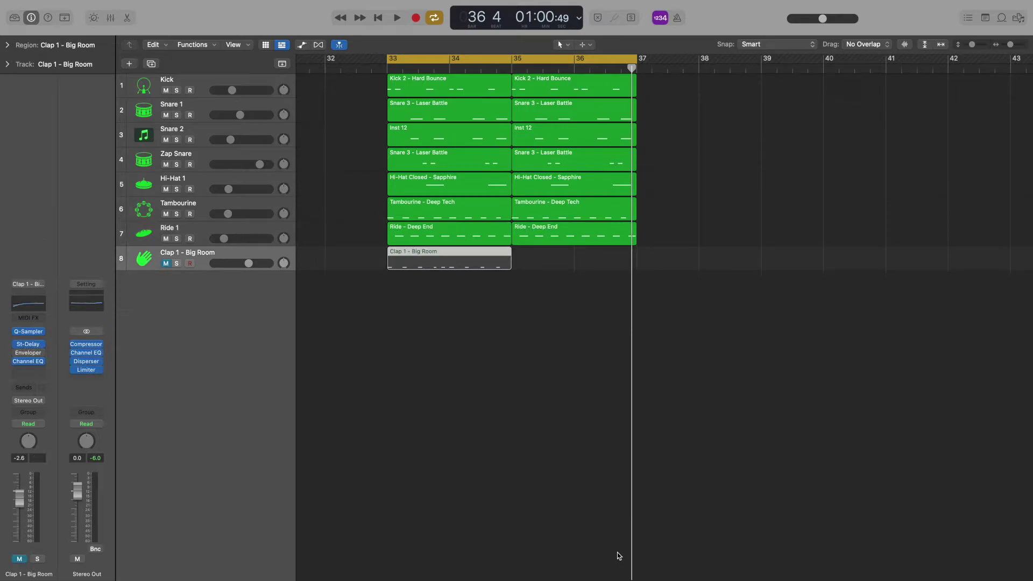
Unmute and solo Clap 1, then audition it on its own.
key("m")
key("s")
key("space")
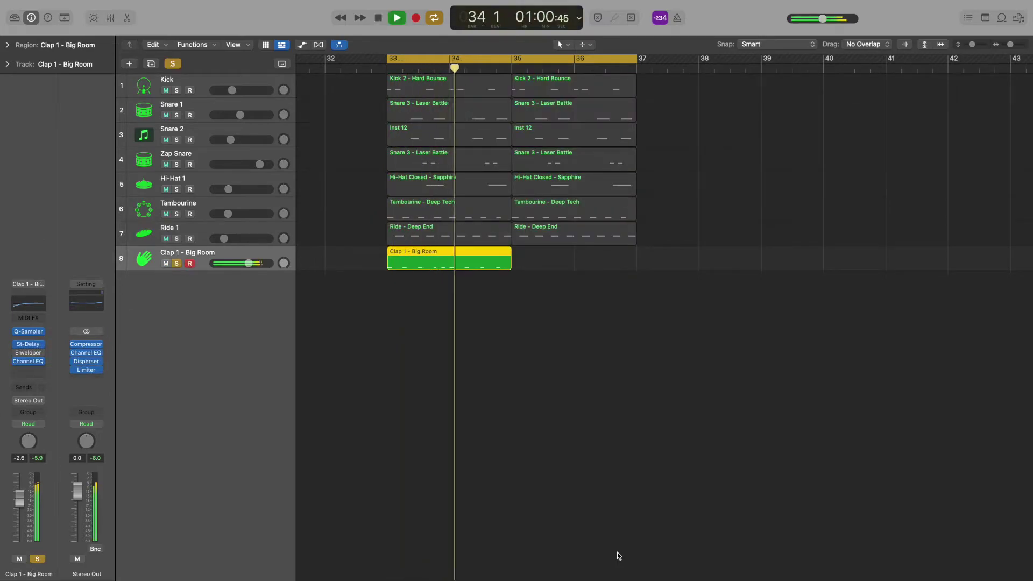
key("space")
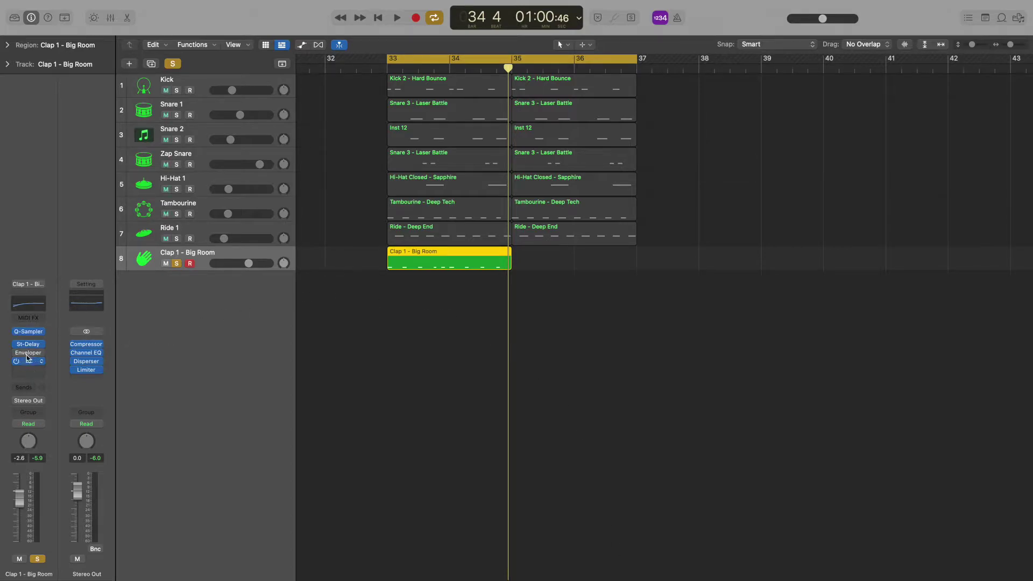
Bring up Clap 1's Output choices showing the available buses.
left_click(42, 402)
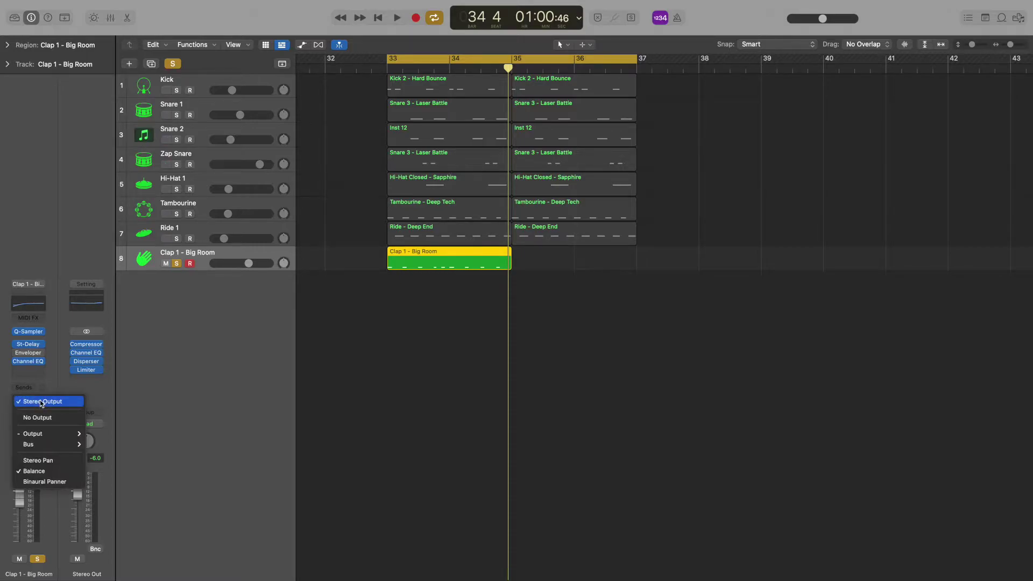
left_click(43, 403)
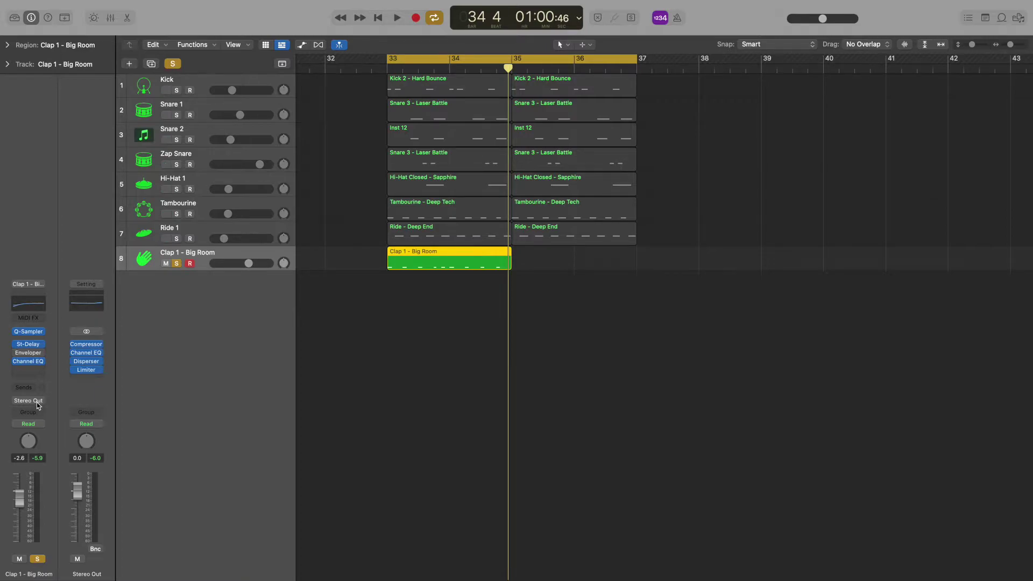
left_click(37, 404)
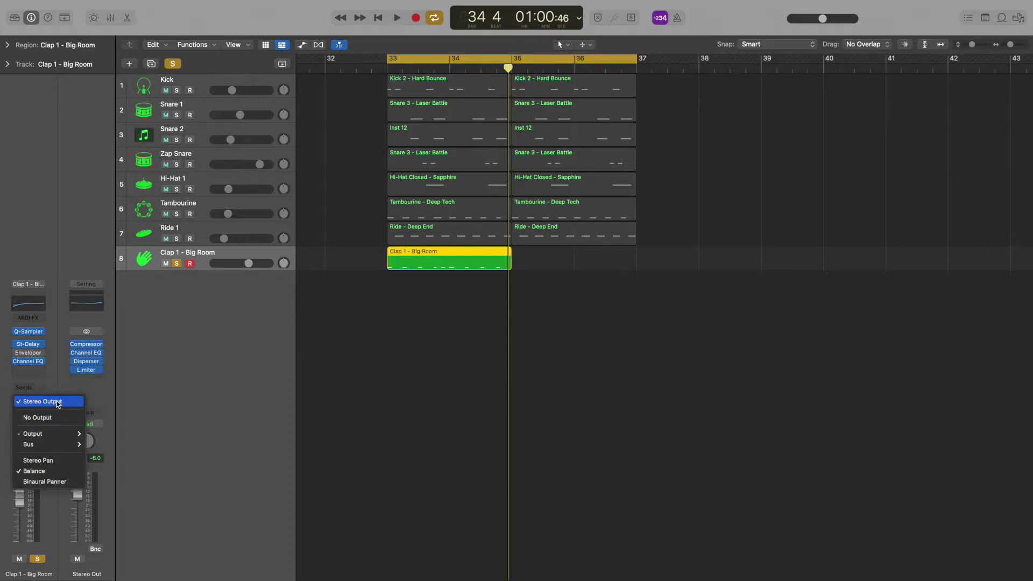
mouse_move(80, 444)
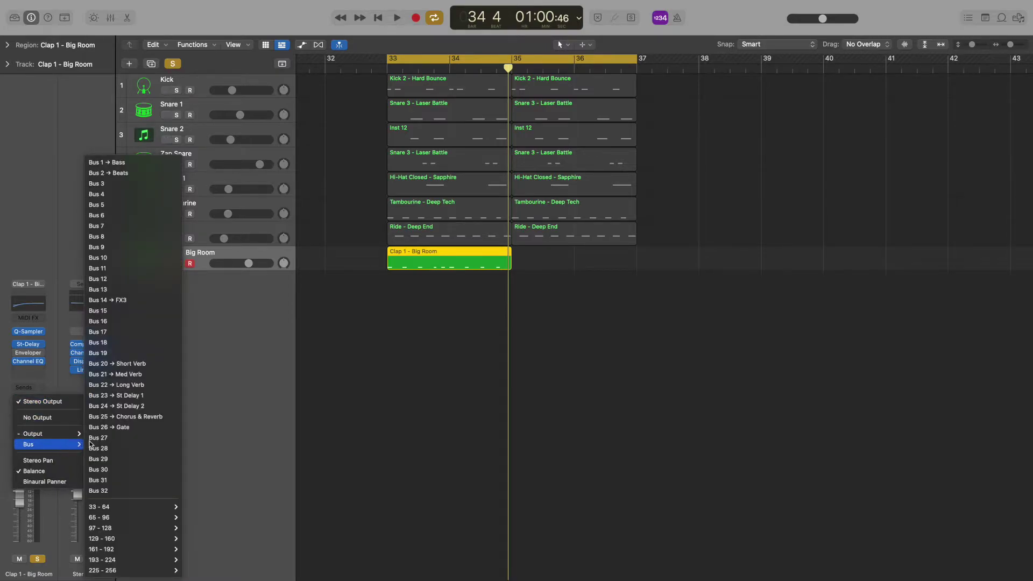
Route Clap 1's output to Bus 7 and select the new Aux 3 strip in the Mixer.
left_click(128, 226)
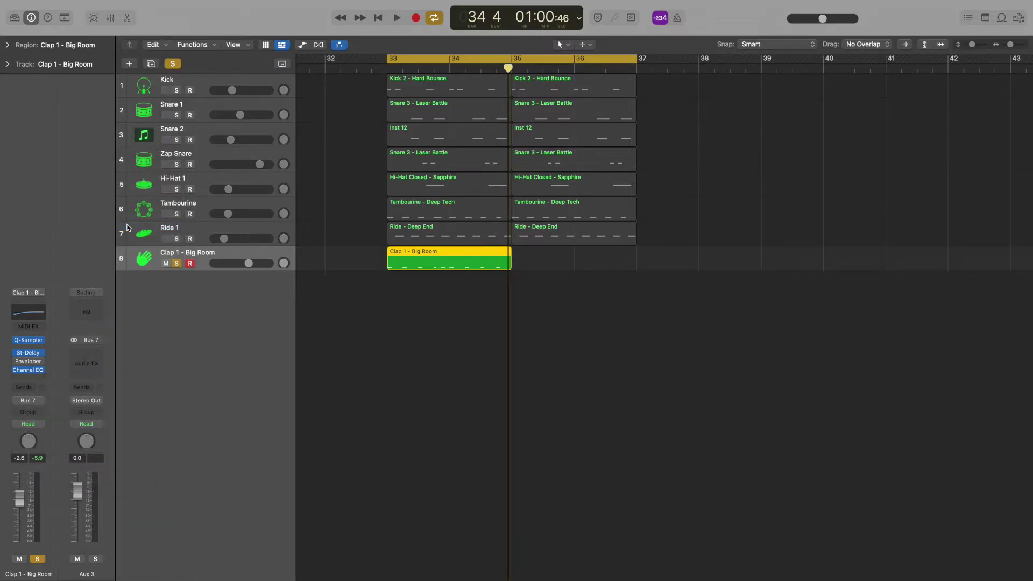
key("x")
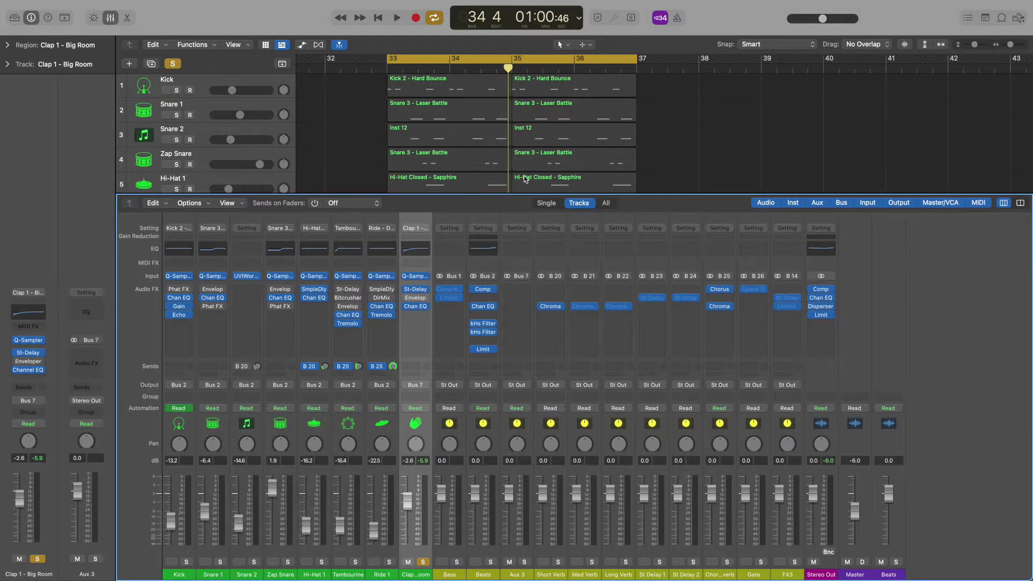
scroll(563, 161, "down", 5)
scroll(563, 160, "down", 1)
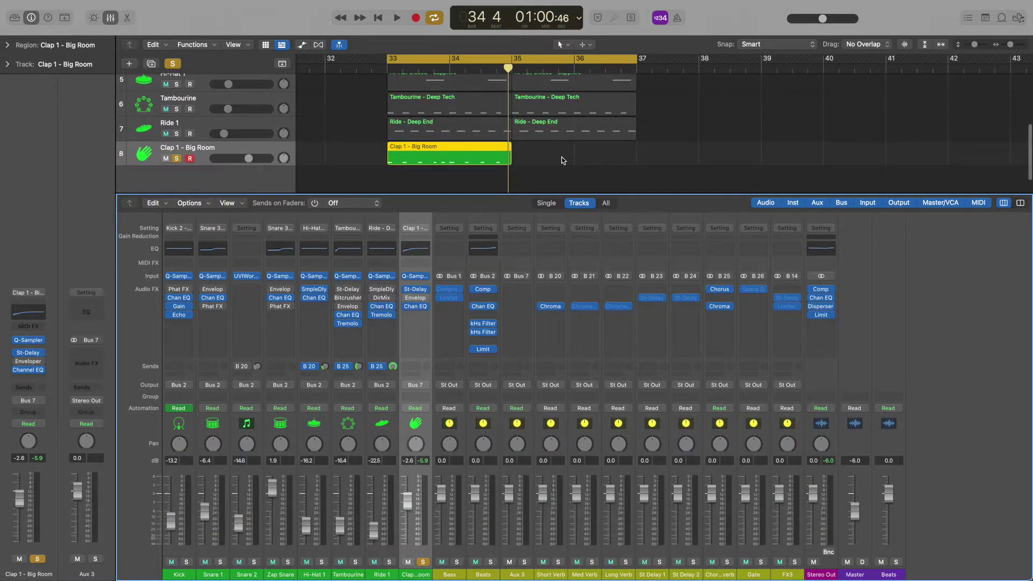
left_click(519, 217)
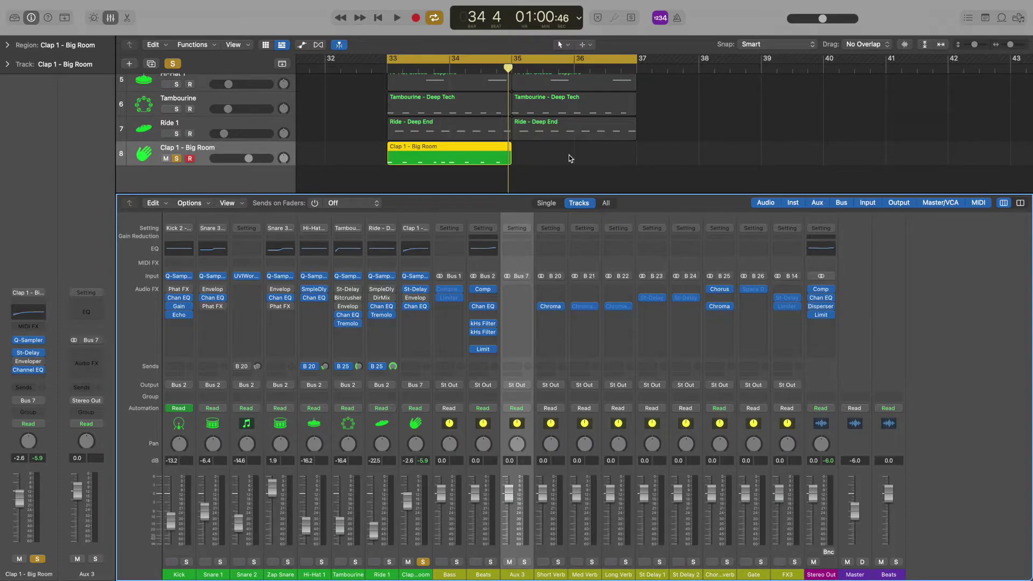
Audition the clap aux and rename Aux 3 to 'Claps'.
key("space")
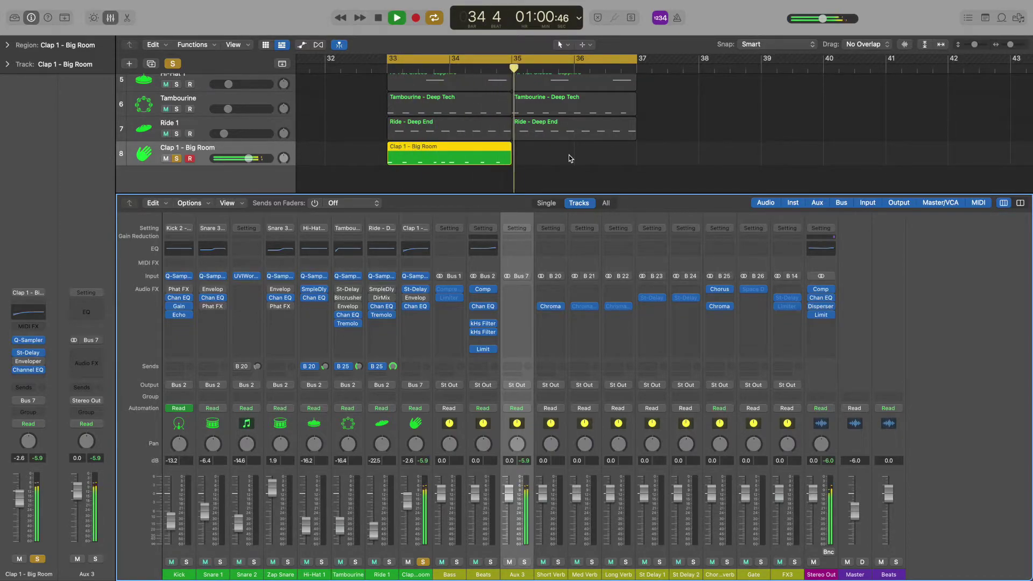
key("space")
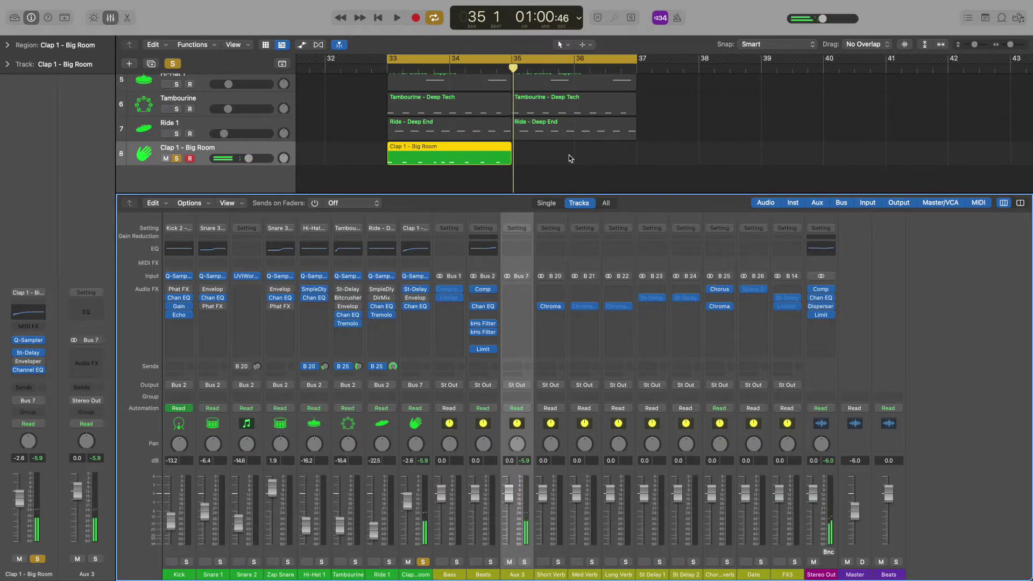
double_click(517, 575)
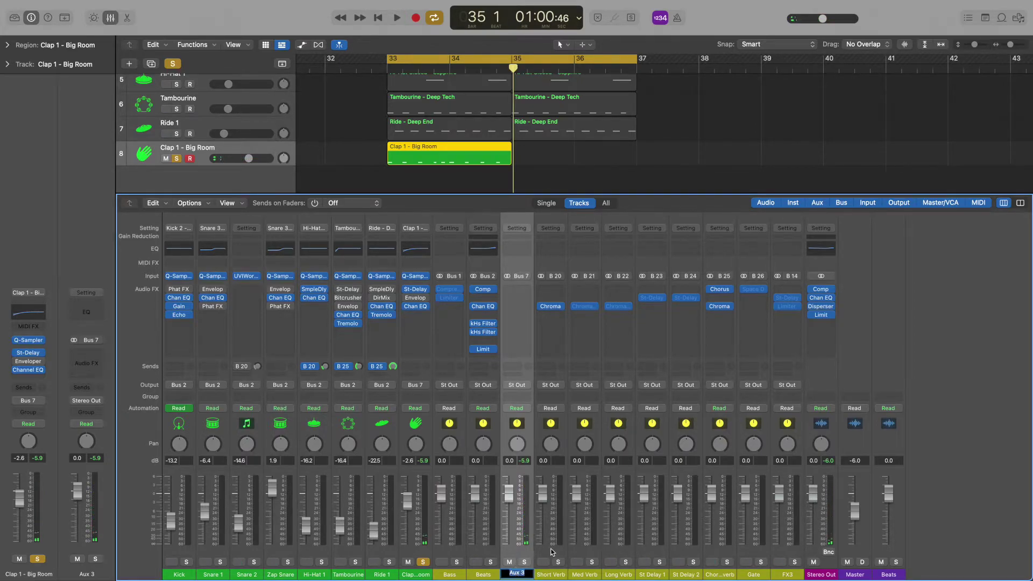
type("qClaps")
key("Return")
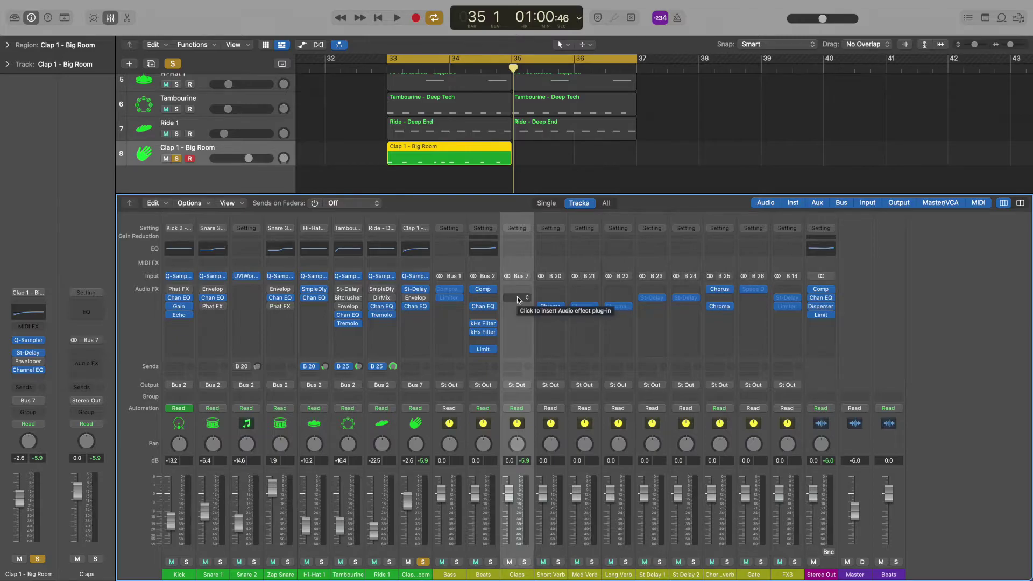
Unsolo and mute Clap 1, select the Kick track, and bring the Mixer back.
key("x")
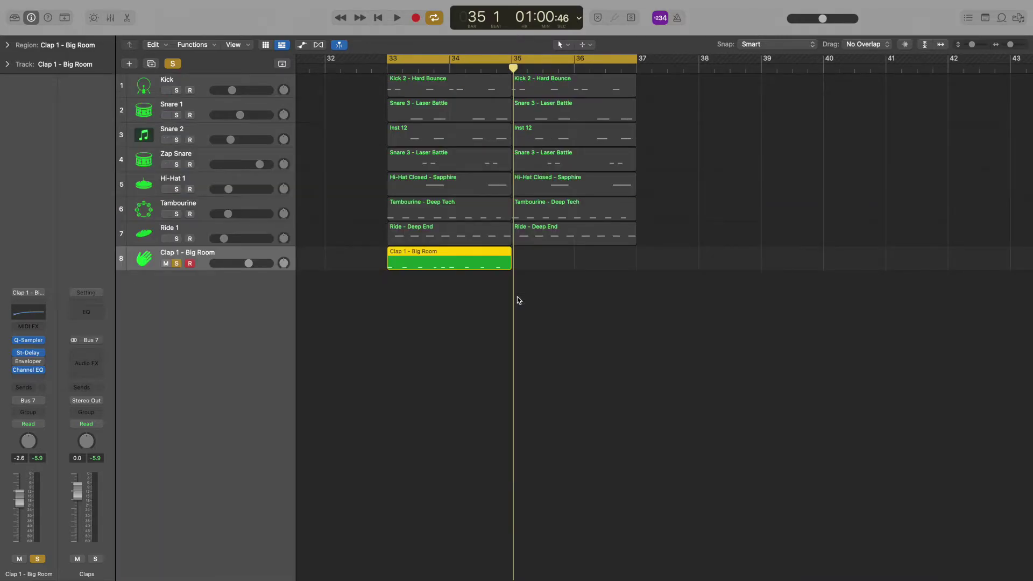
key("s")
key("ctrl+m")
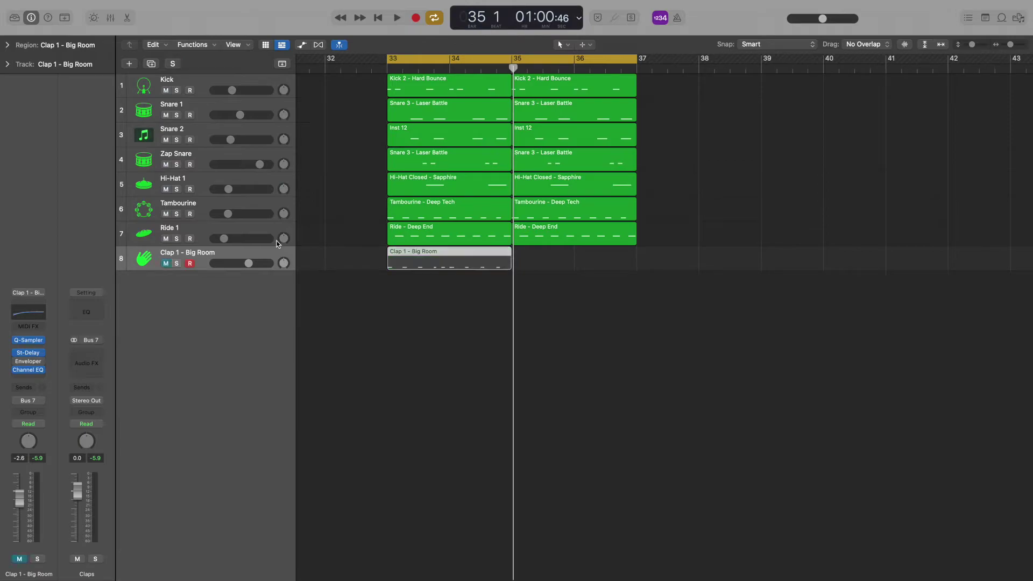
left_click(241, 225)
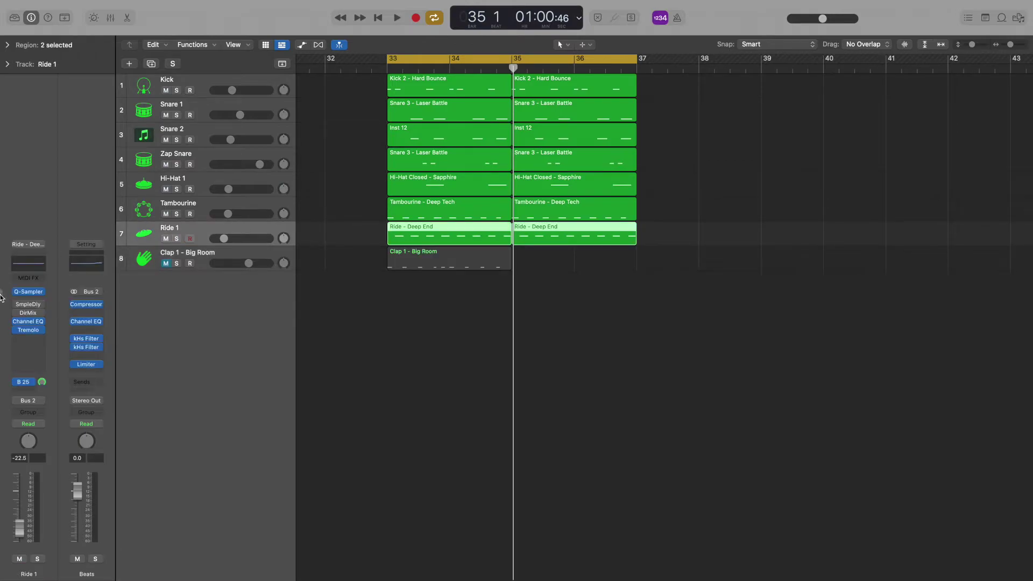
key("Up")
key("Up")
key("Up")
key("Up")
key("Up")
key("Up")
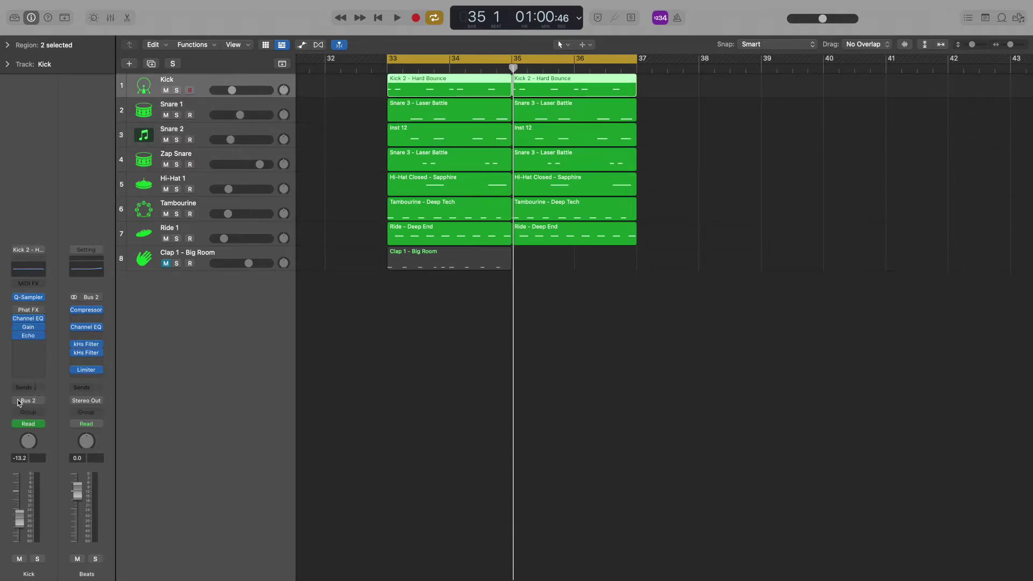
key("x")
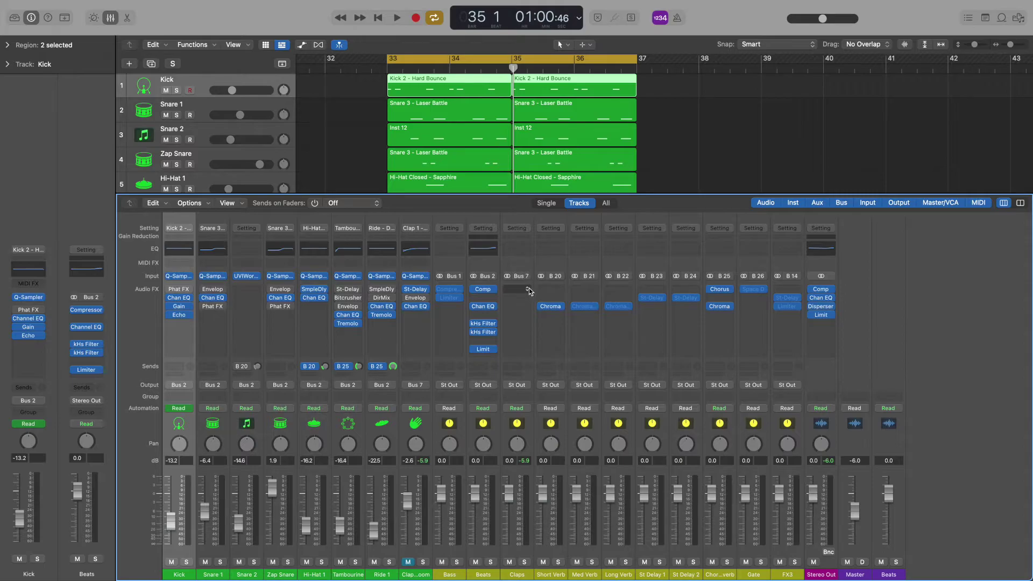
Compare the Beats bus with its compressor, EQ, both kHs Filters and limiter bypassed.
left_click(487, 216)
key("space")
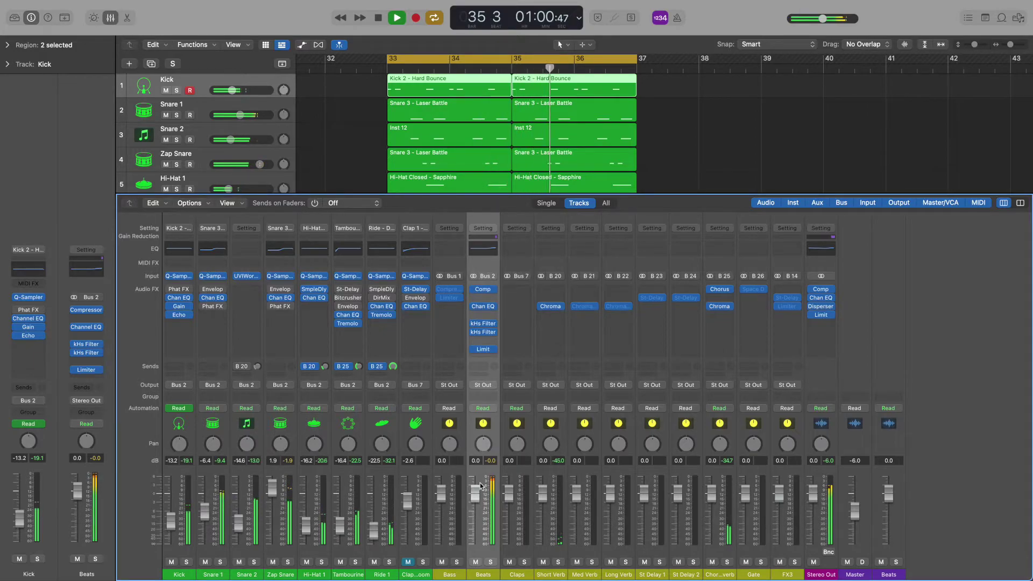
key("space")
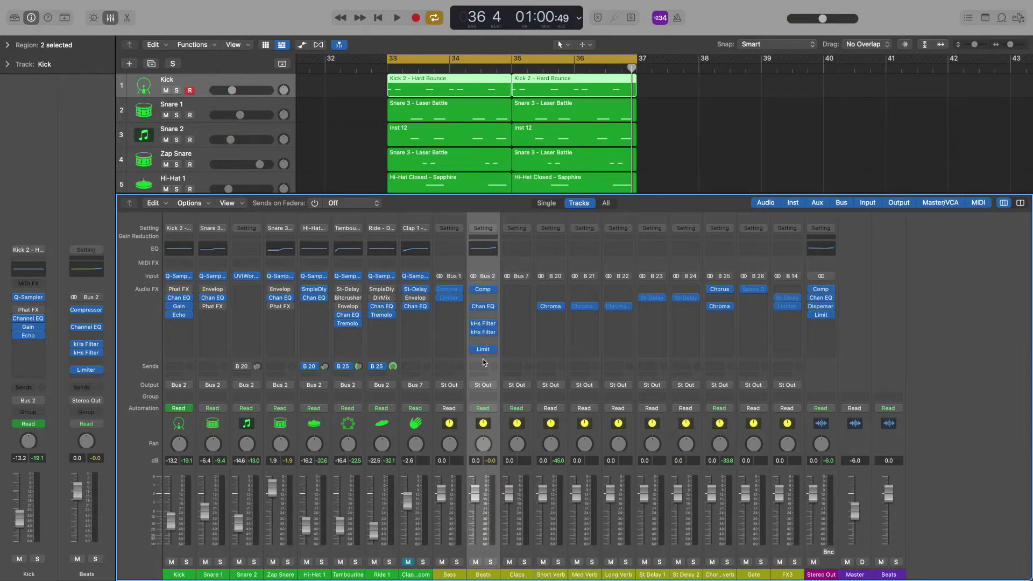
left_click(473, 289)
left_click(474, 307)
left_click(473, 324)
left_click(473, 332)
left_click(473, 349)
key("space")
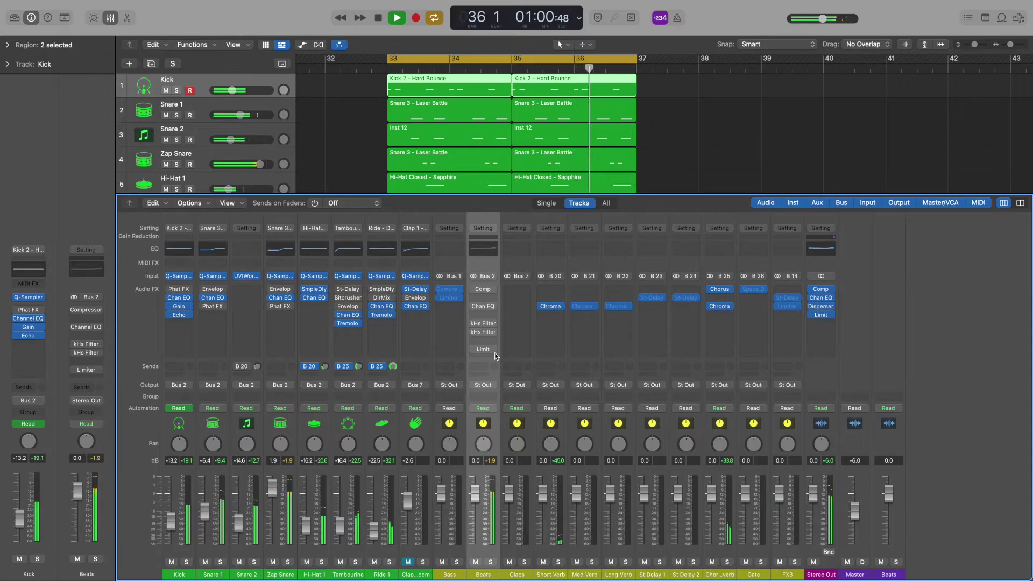
key("space")
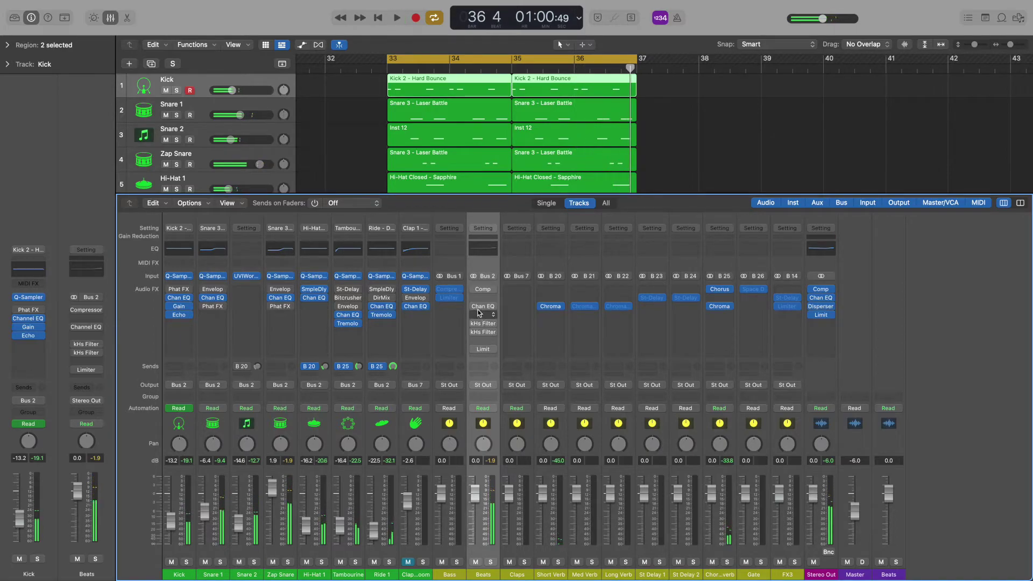
Re-enable all five Beats bus plug-ins and open the Mixer's Options menu.
left_click(474, 289)
left_click(474, 306)
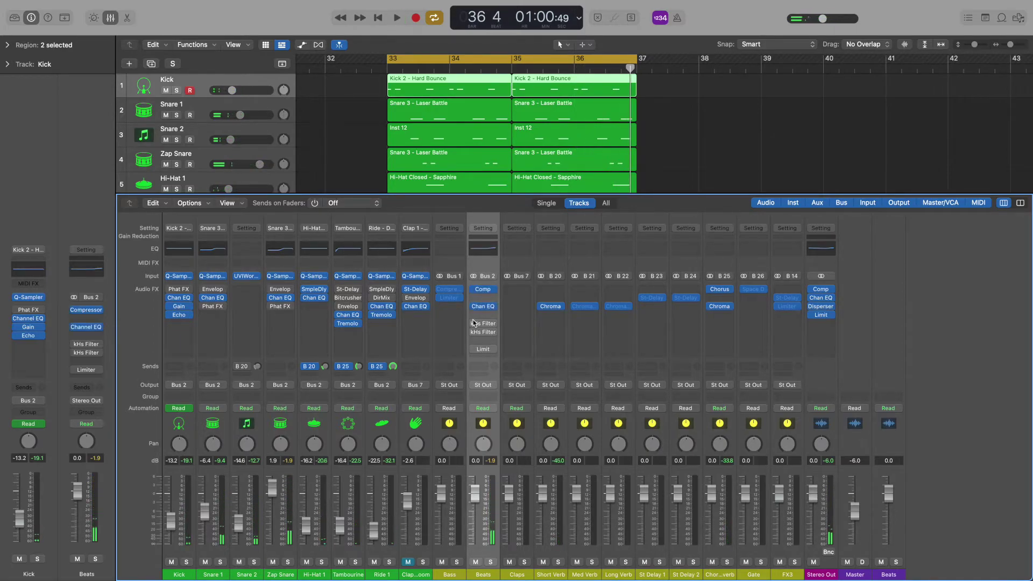
left_click(473, 323)
left_click(474, 332)
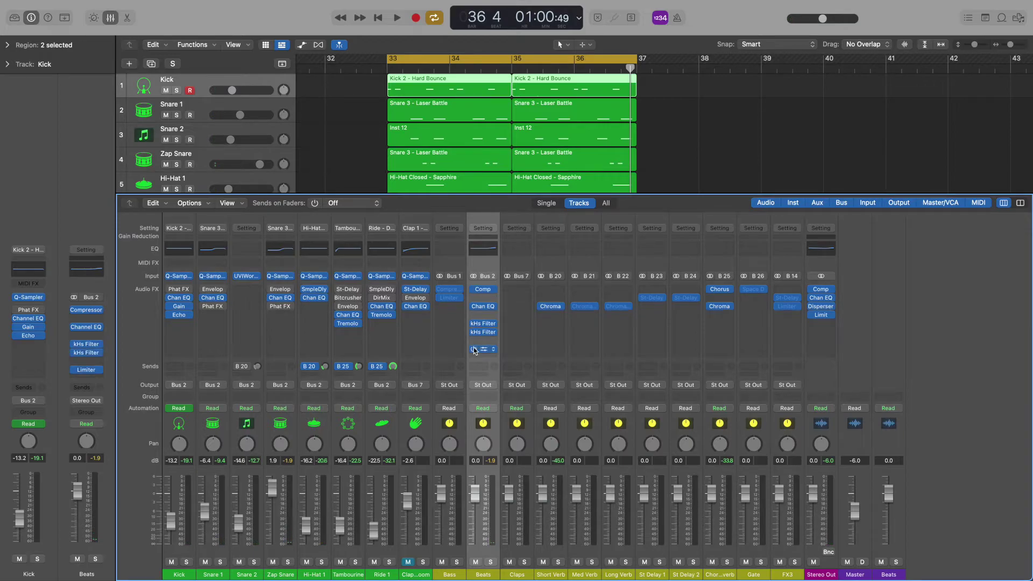
left_click(474, 349)
left_click(202, 205)
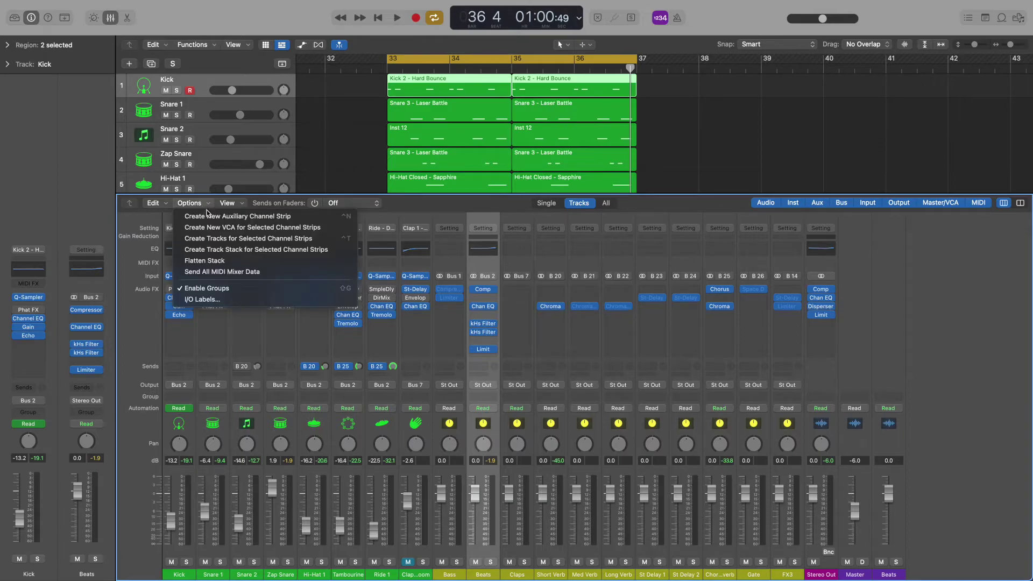
Create a track for the Beats channel strip and place it above Kick at the top.
left_click(236, 239)
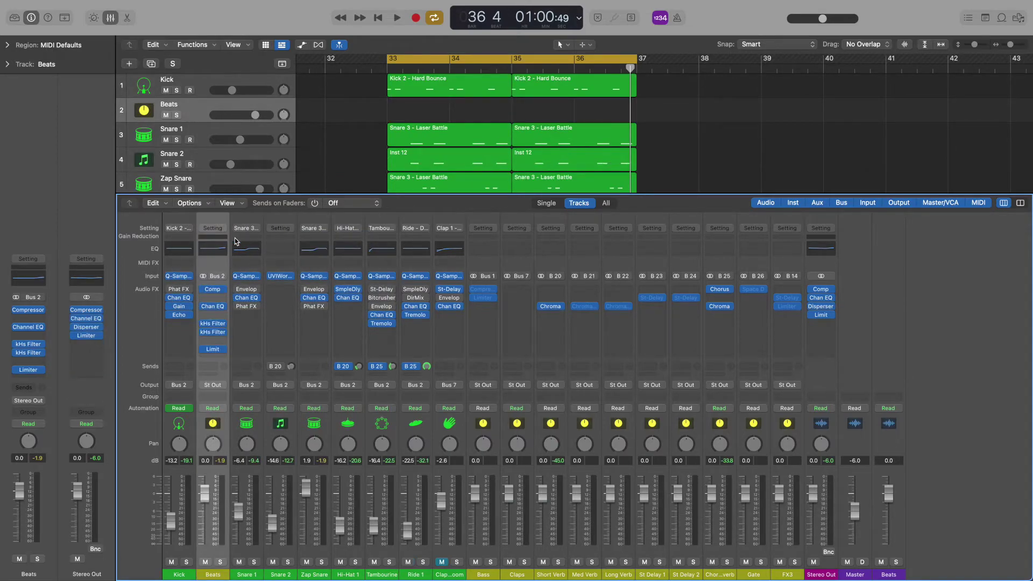
key("x")
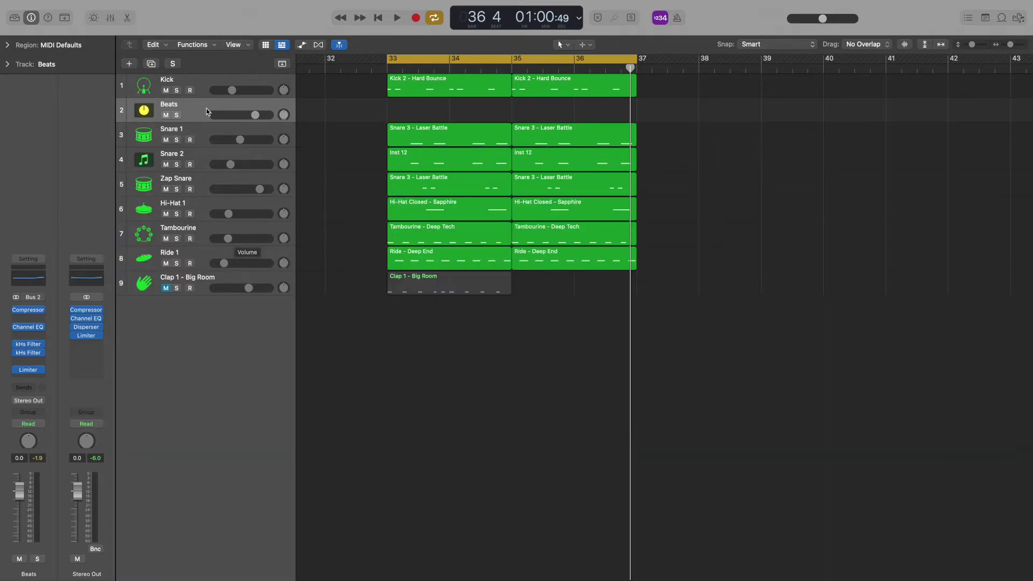
left_click_drag(206, 109, 194, 88)
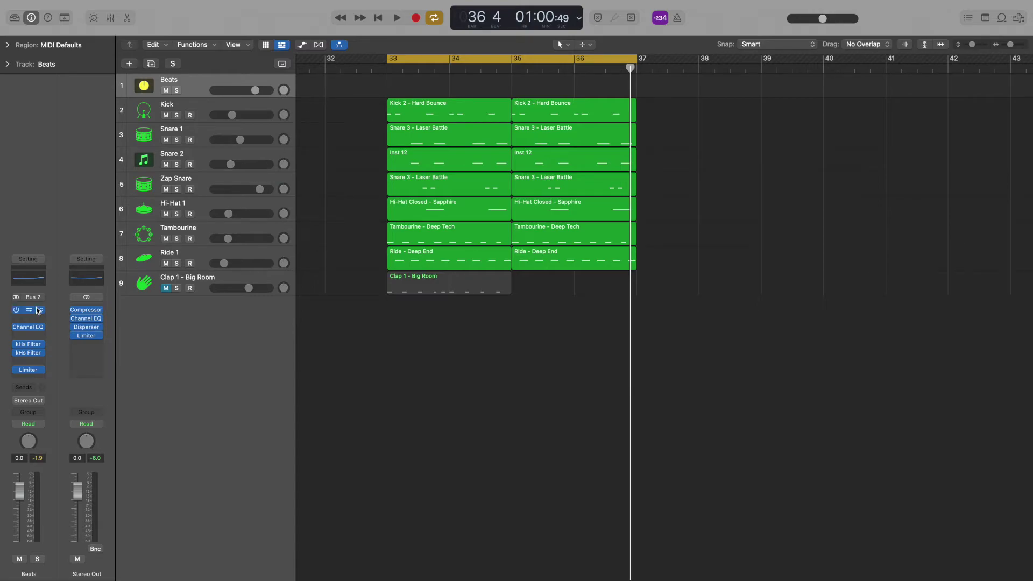
Insert a stereo Flanger with the Resonator Flange preset below the Beats kHs Filters.
mouse_move(30, 317)
left_click(42, 361)
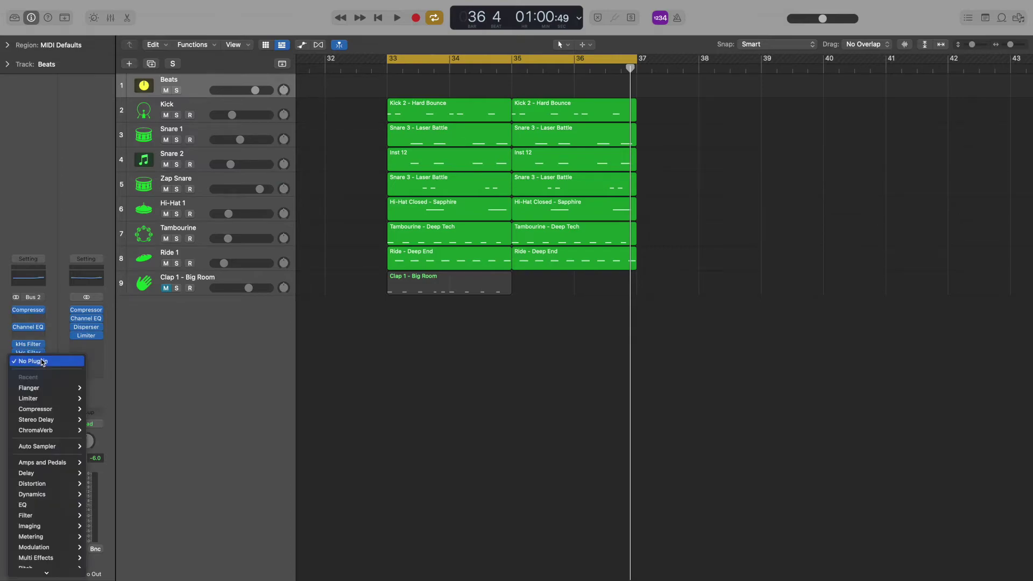
mouse_move(70, 547)
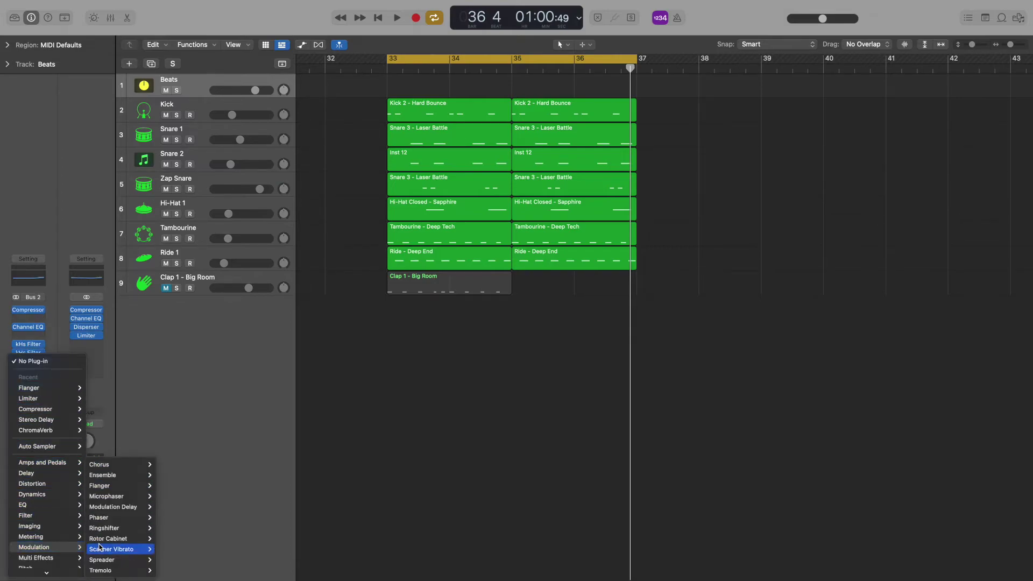
mouse_move(107, 486)
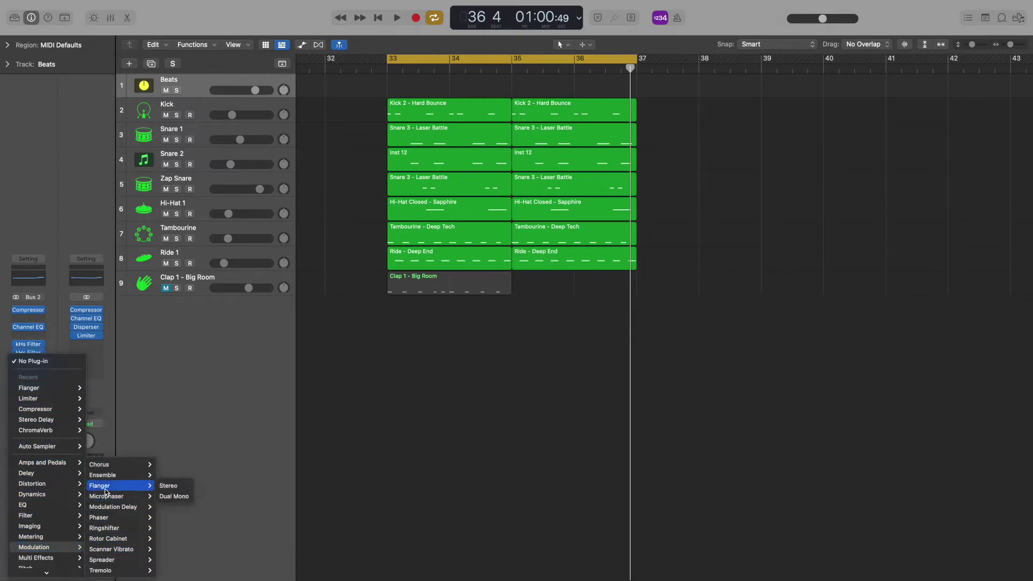
left_click(166, 486)
left_click(425, 155)
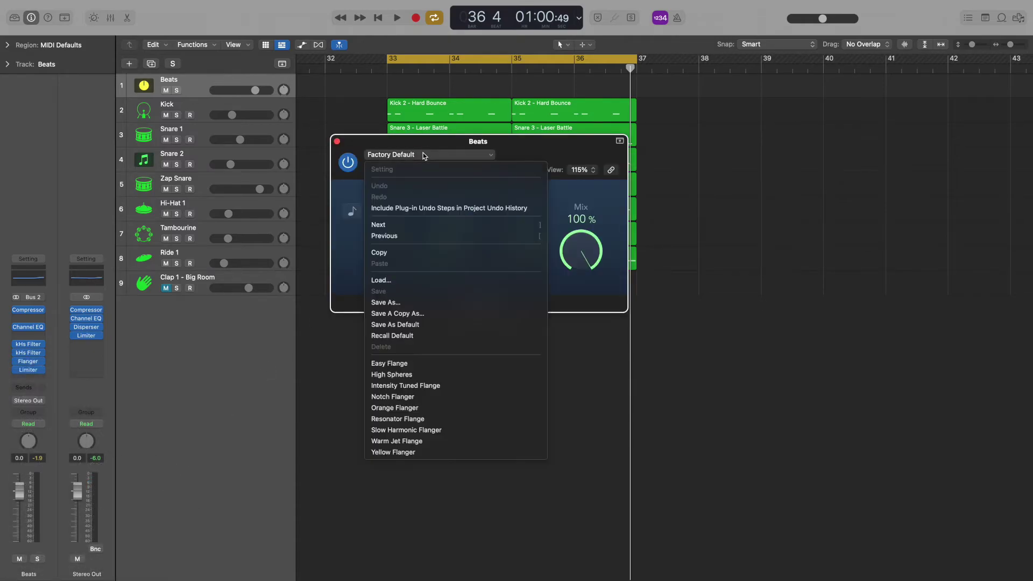
left_click(401, 420)
key("super+w")
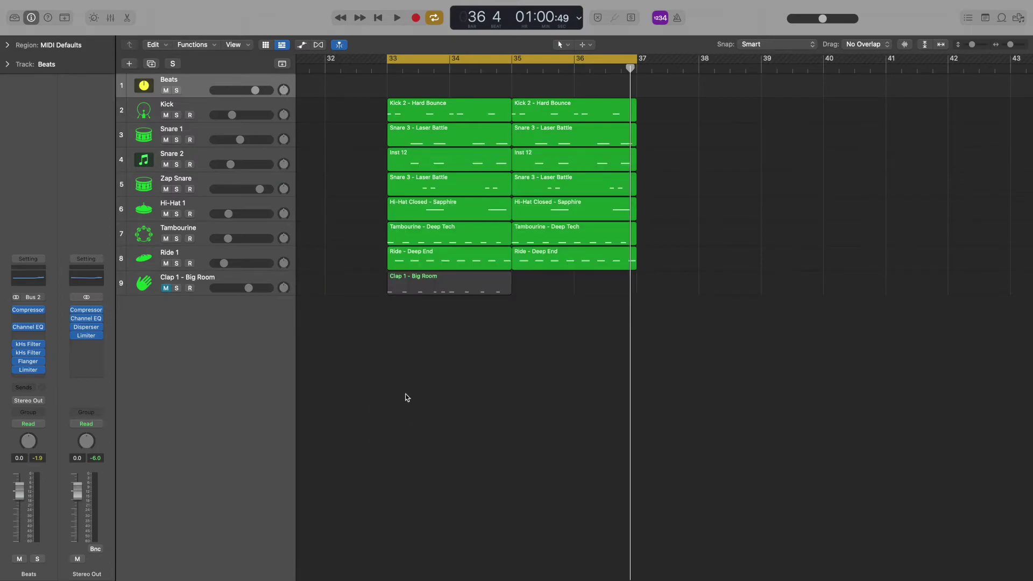
key("space")
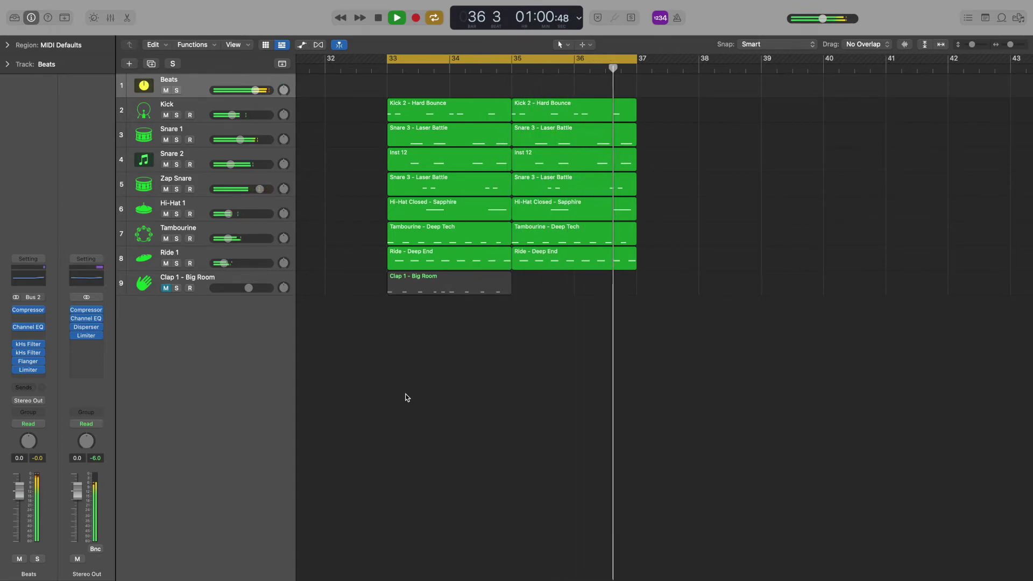
key("space")
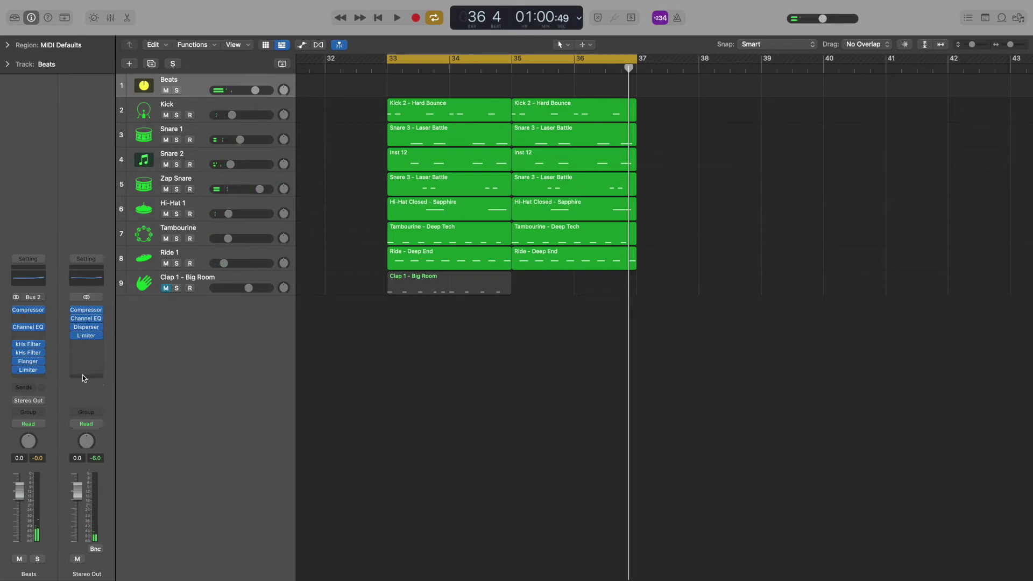
Show the Beats track's Flanger Mix automation lane and lower it to 0 %.
mouse_move(34, 371)
key("a")
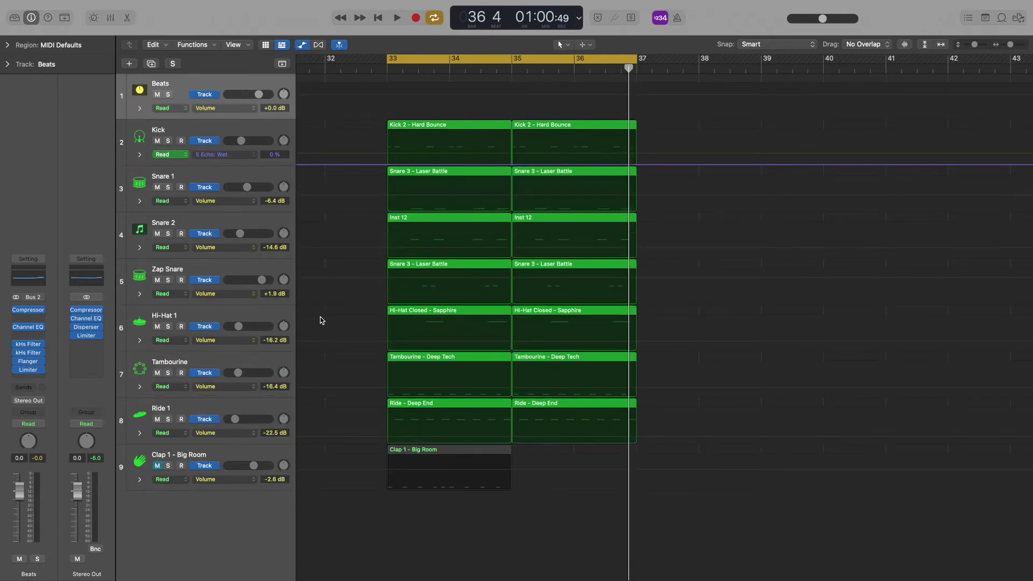
left_click(242, 108)
mouse_move(280, 239)
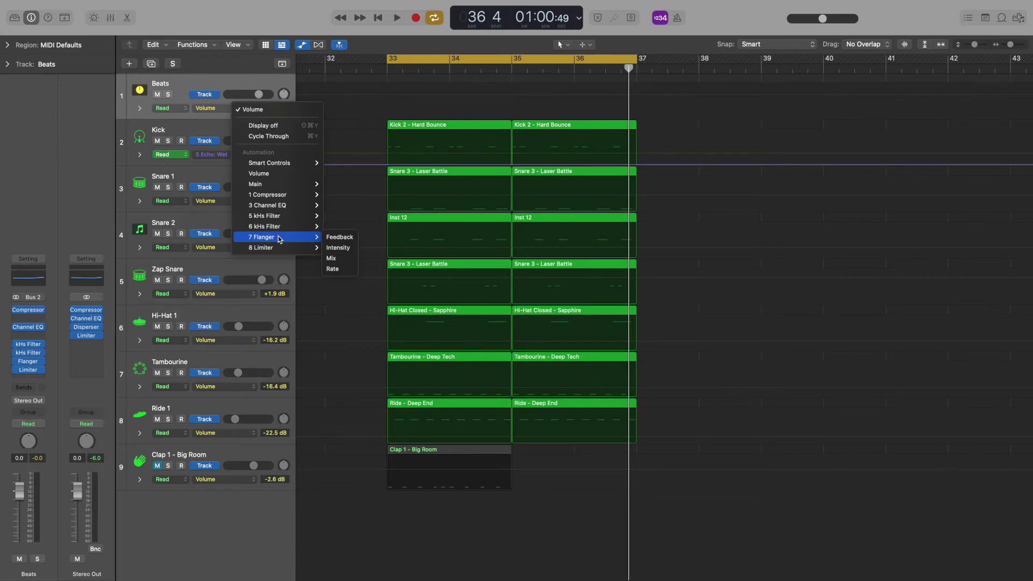
left_click(331, 258)
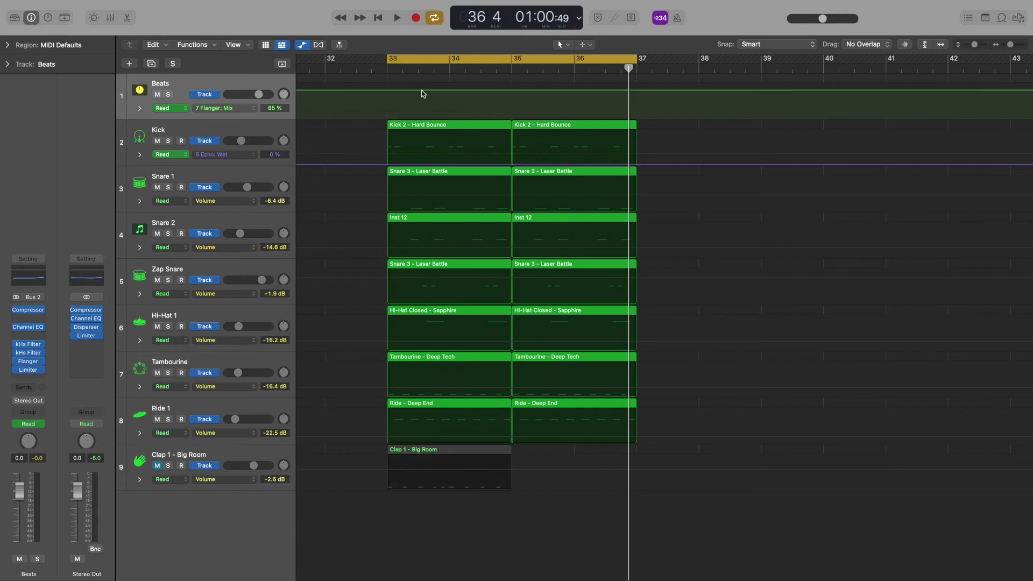
left_click_drag(423, 93, 440, 128)
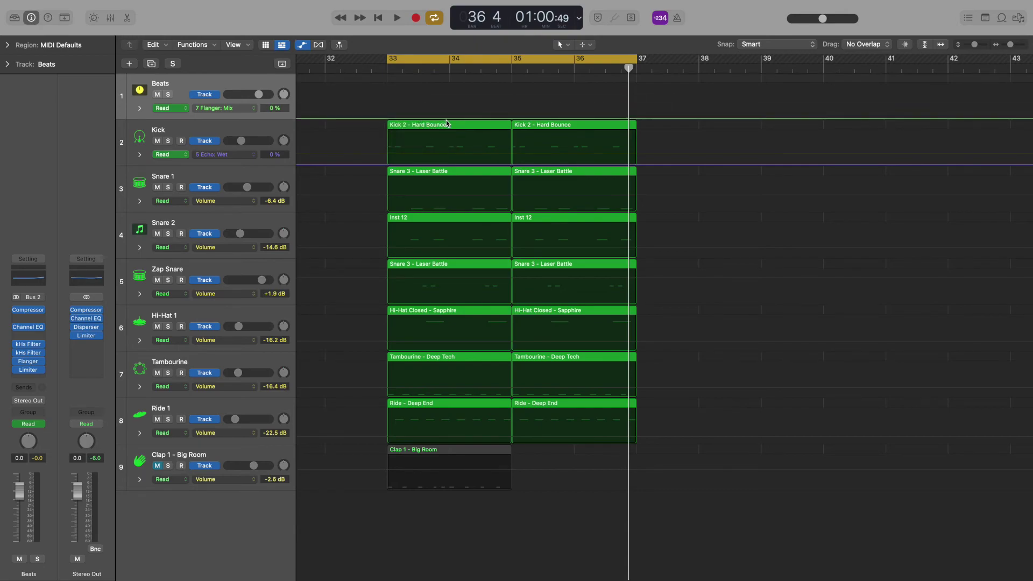
Add points near bars 34, 35 and 36, raising the bar 35 point to a 100% peak.
left_click(450, 118)
left_click(512, 118)
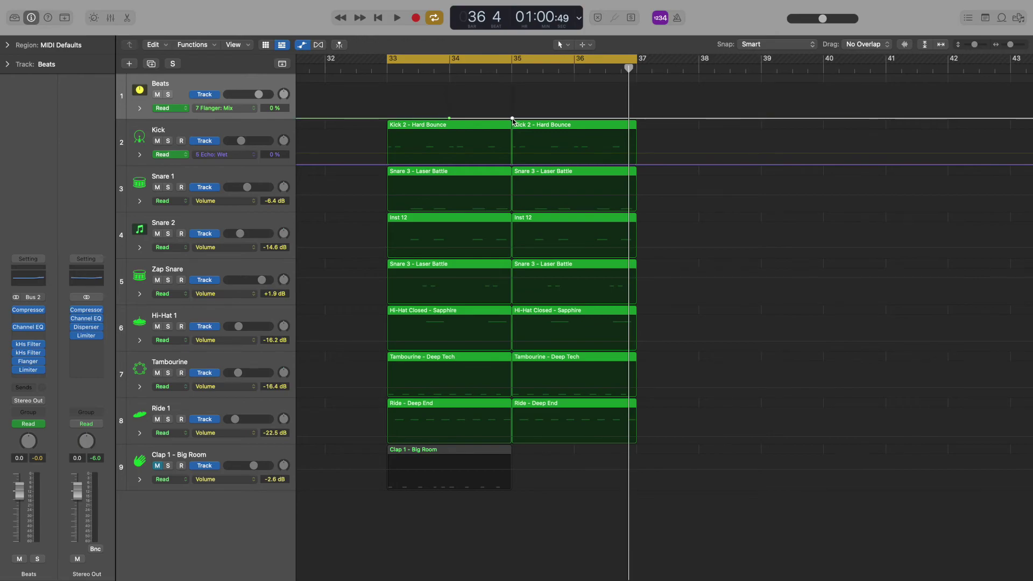
left_click(575, 118)
left_click_drag(512, 118, 512, 85)
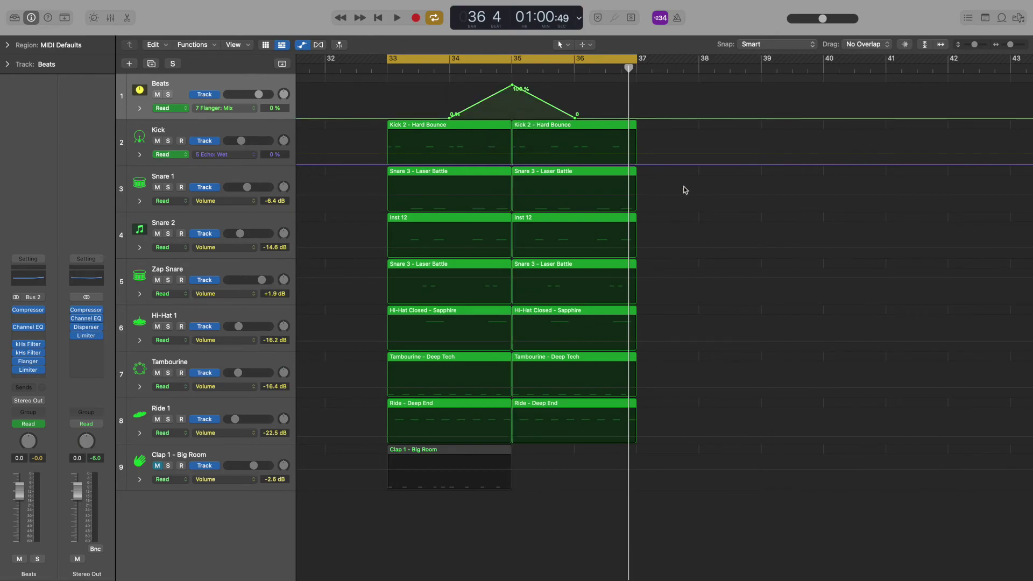
key("space")
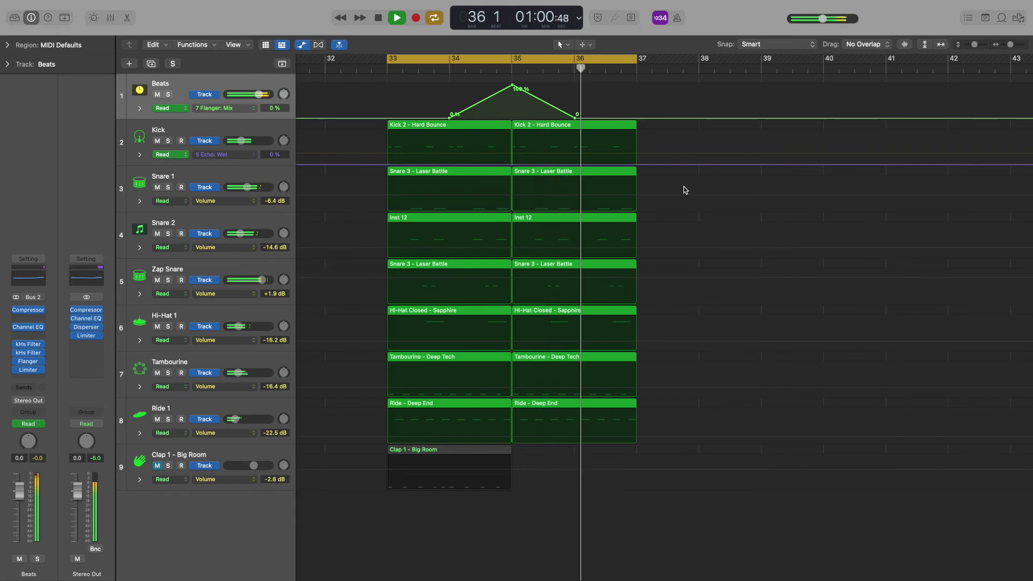
key("space")
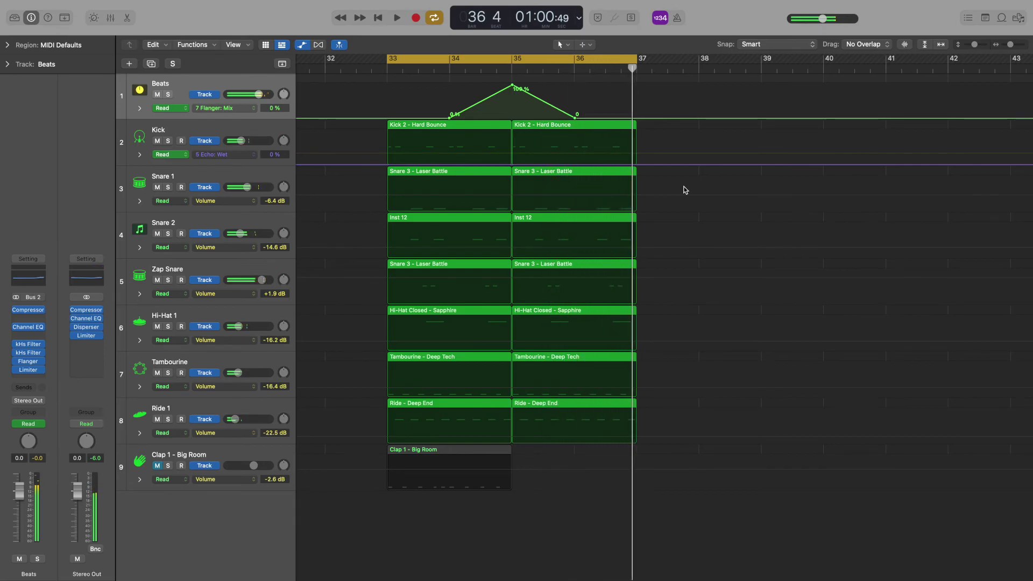